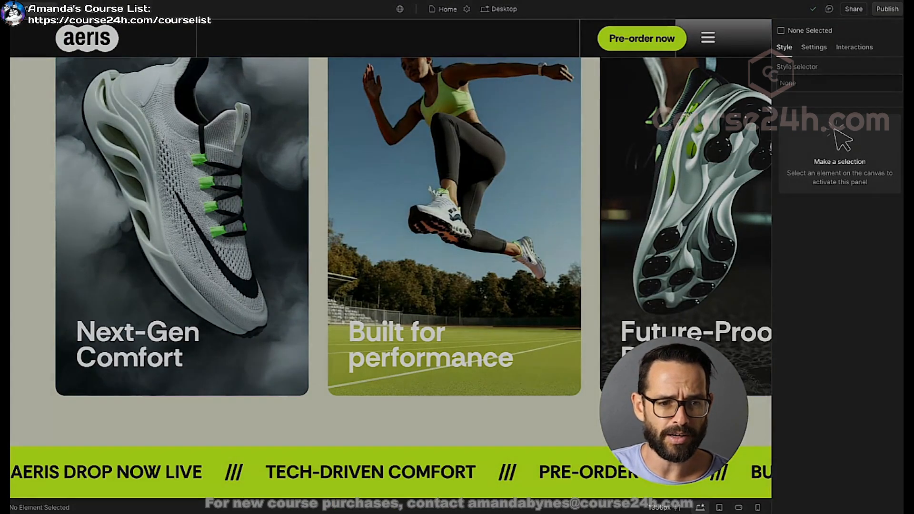
Add a Section element inside page-main, after the marquee-section.
key(z)
click(12, 63)
click(20, 90)
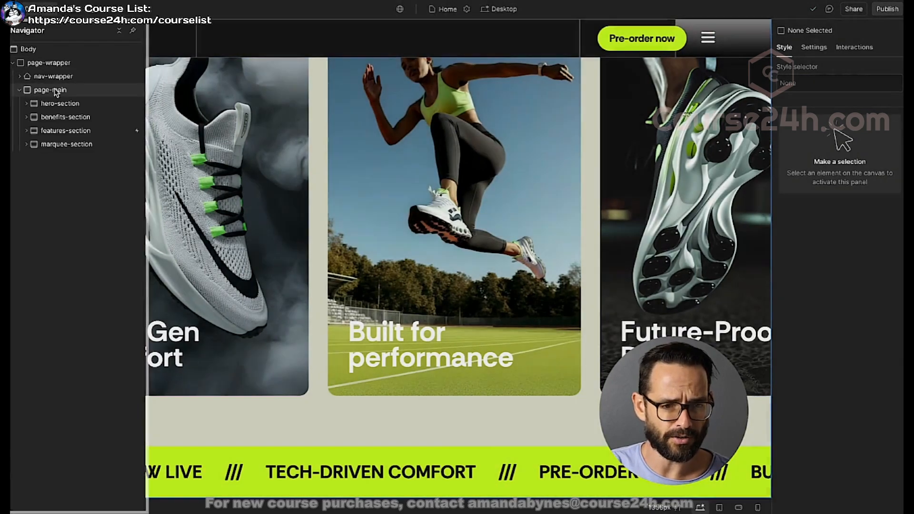
click(49, 90)
key(ctrl+e)
text(di)
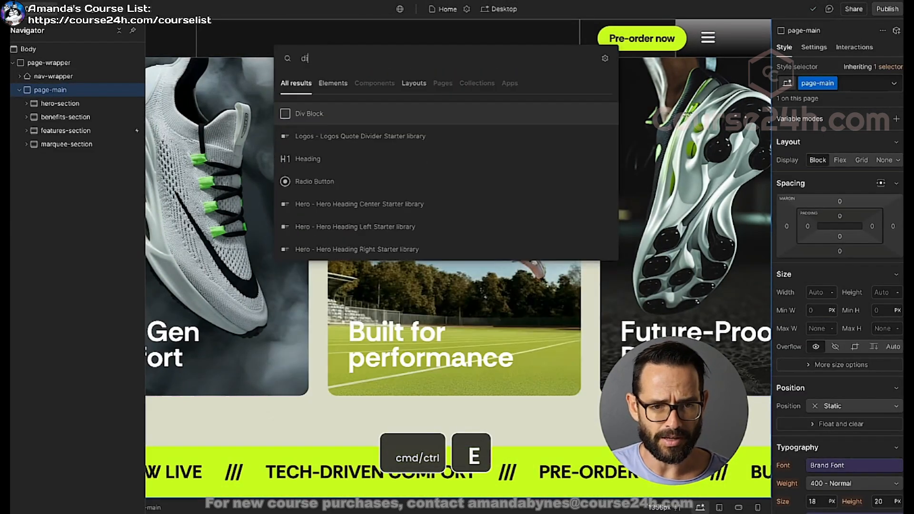
key(BackSpace)
key(BackSpace)
text(se)
key(Return)
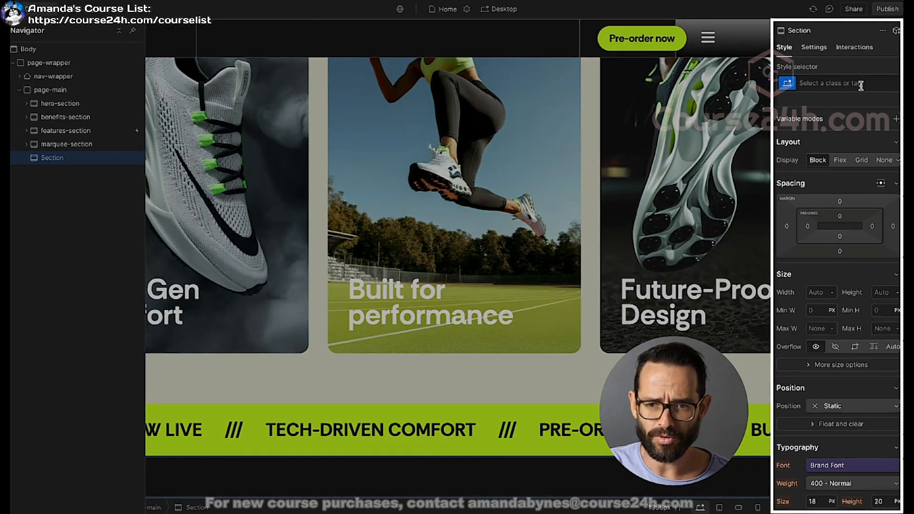
Give the new section the class video-section and set its height to 100 VH.
click(860, 85)
text(video-sec)
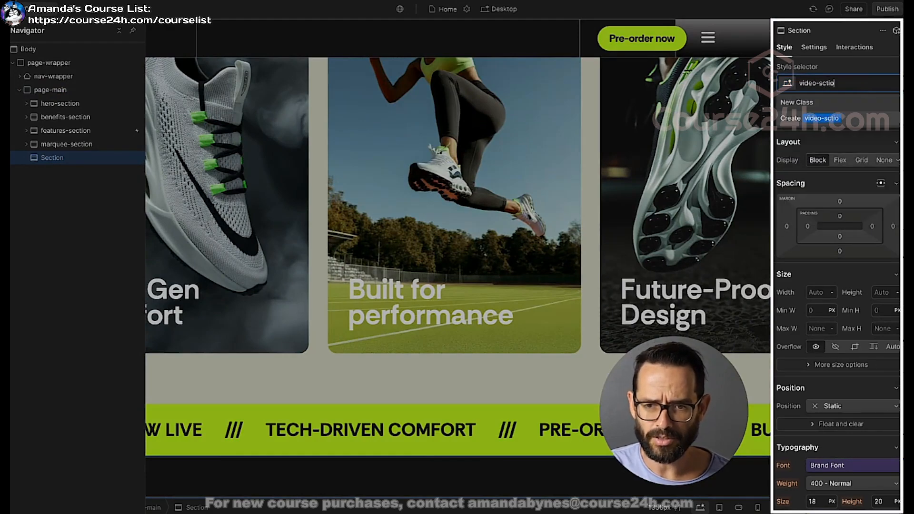
text(tion)
key(Return)
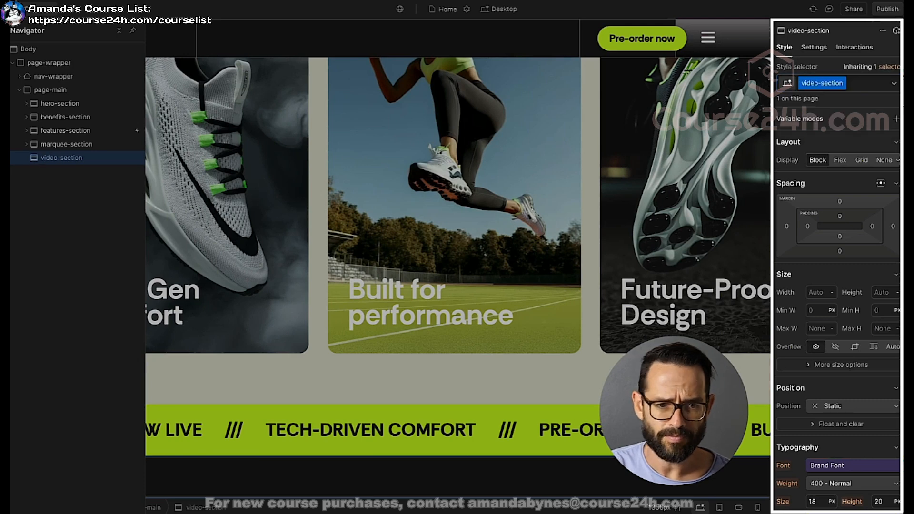
click(880, 291)
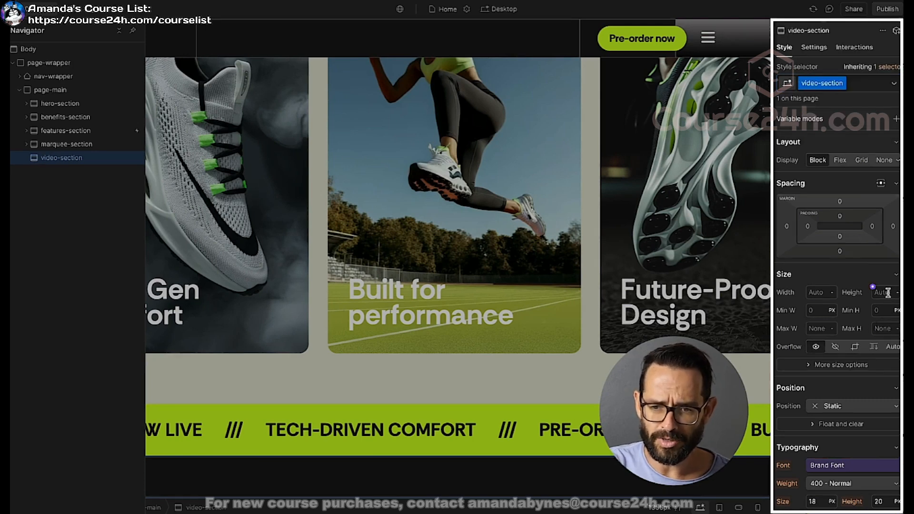
text(100vh)
key(Return)
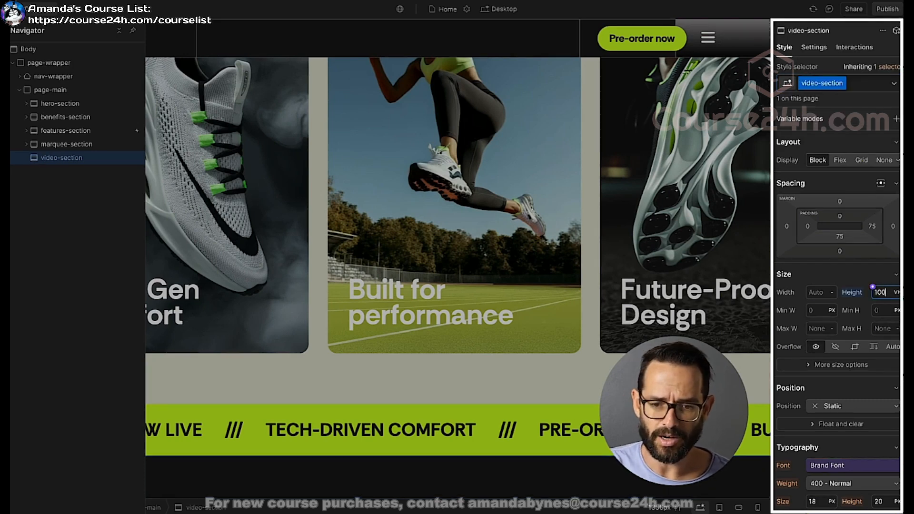
scroll(407, 221, down, 9)
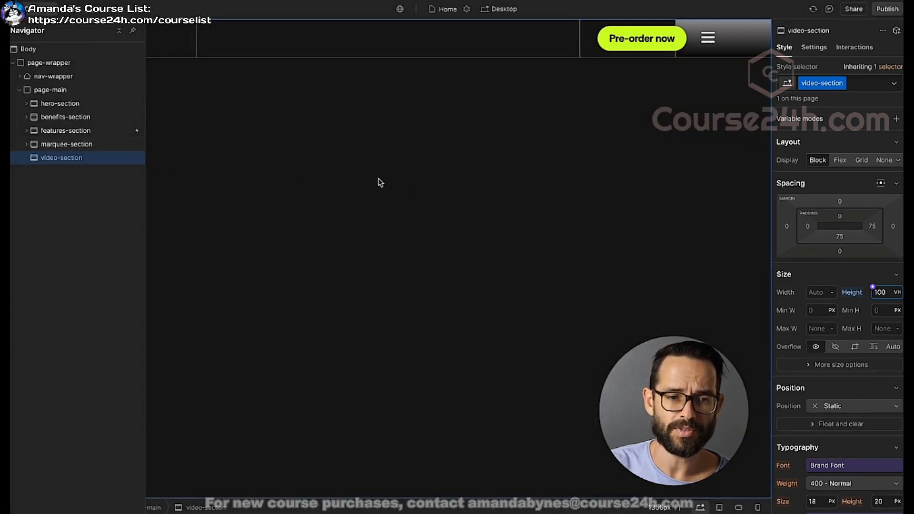
Try a YouTube element in the video section, and delete it after closing its settings.
click(4, 30)
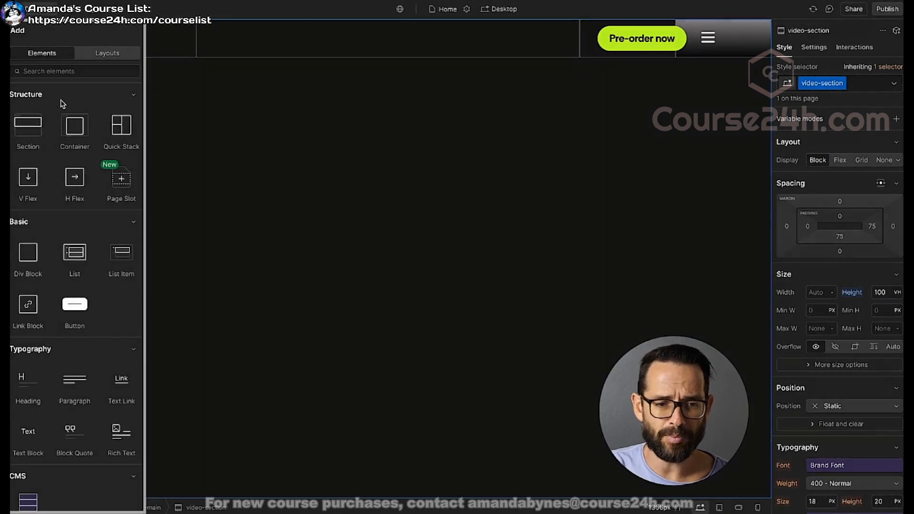
scroll(61, 102, down, 6)
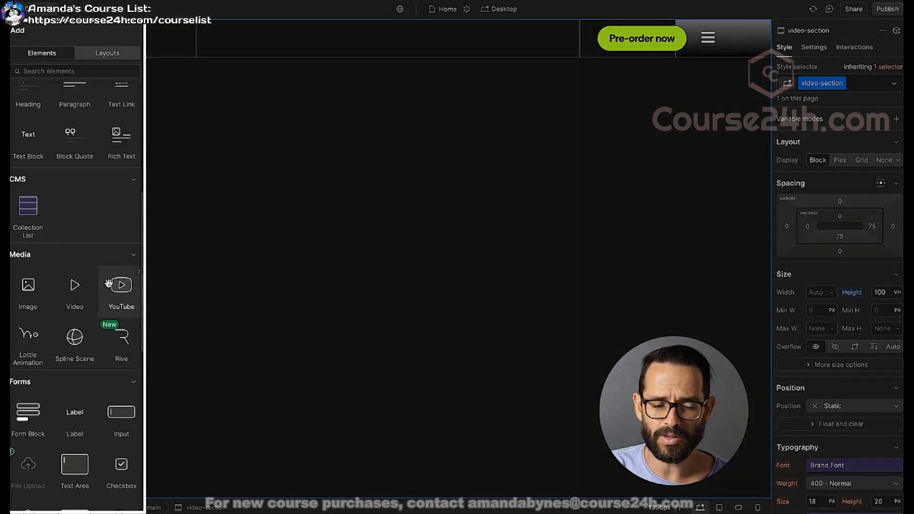
click(122, 288)
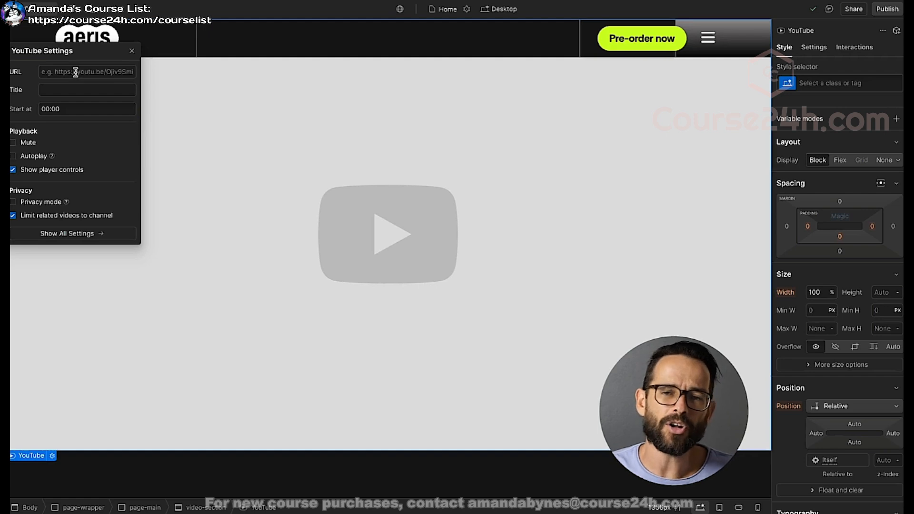
click(132, 52)
key(Delete)
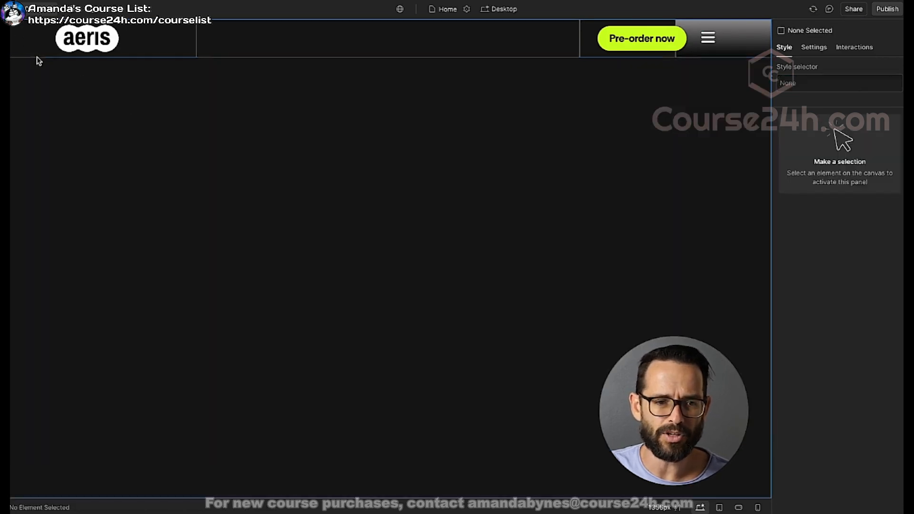
Try a regular Video element in the video section and dismiss its settings.
key(a)
scroll(77, 219, down, 7)
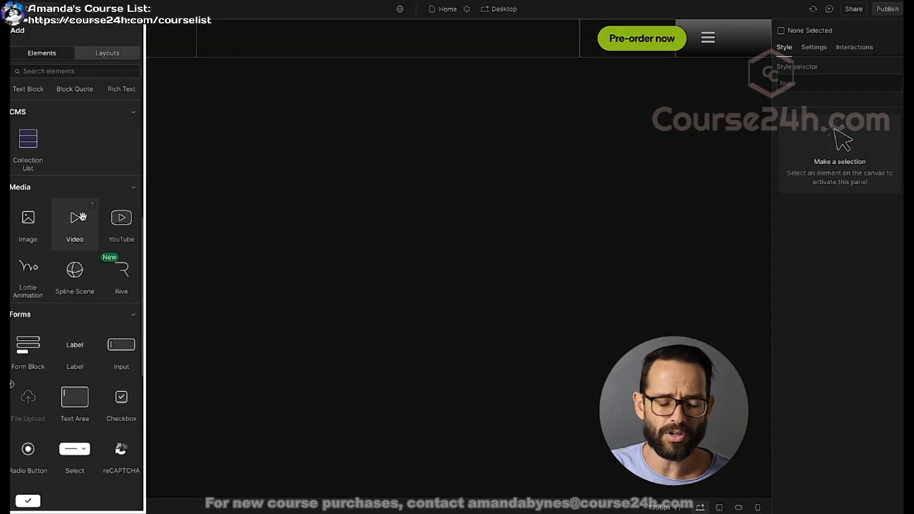
click(78, 218)
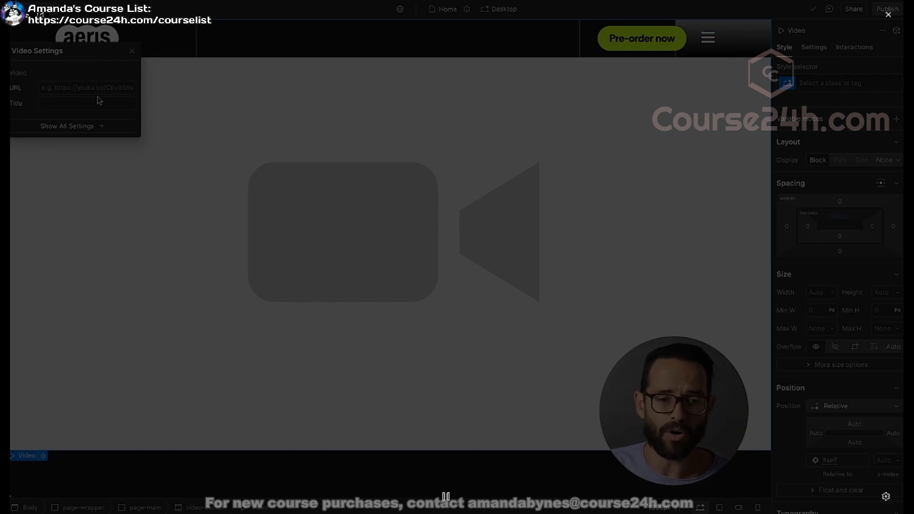
click(133, 52)
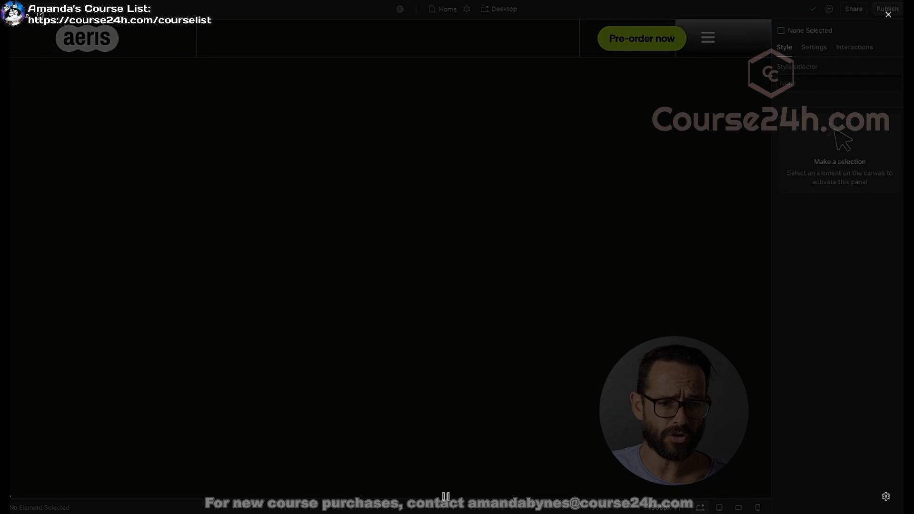
Insert a Background Video element into the video section and upload pexels-3196219-hd_1920_1080_25fps.mp4 from the video folder.
key(a)
scroll(45, 163, down, 12)
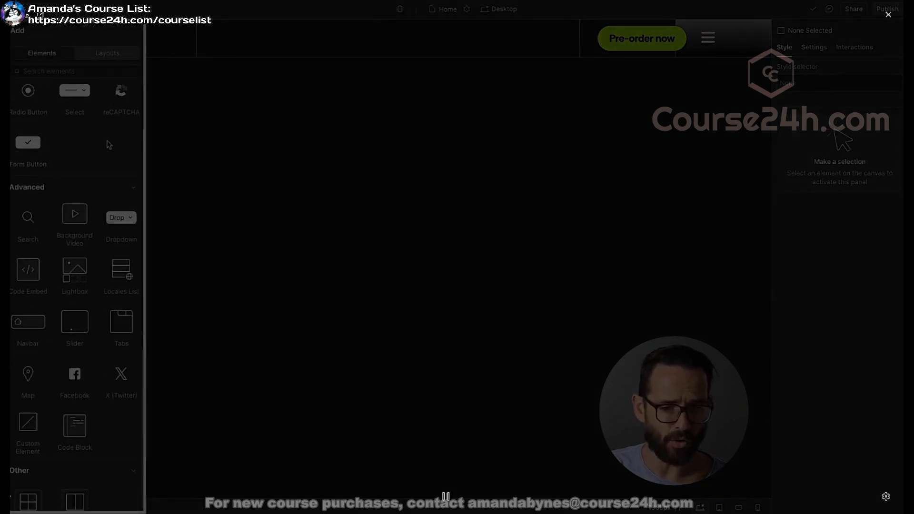
drag(69, 219, 273, 187)
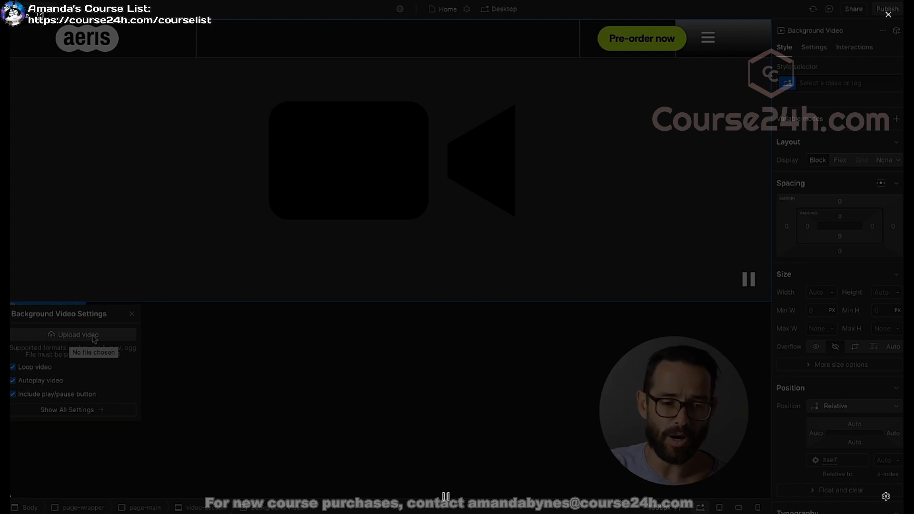
click(72, 337)
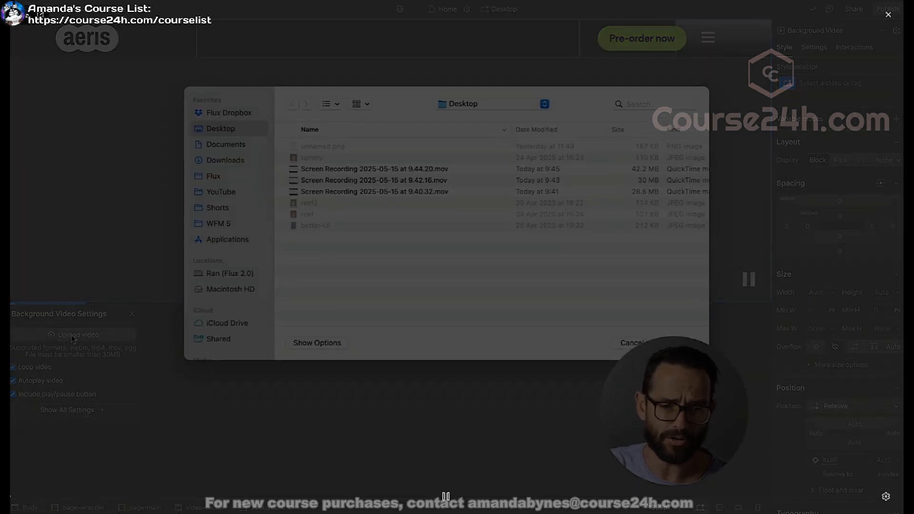
key(super+Tab)
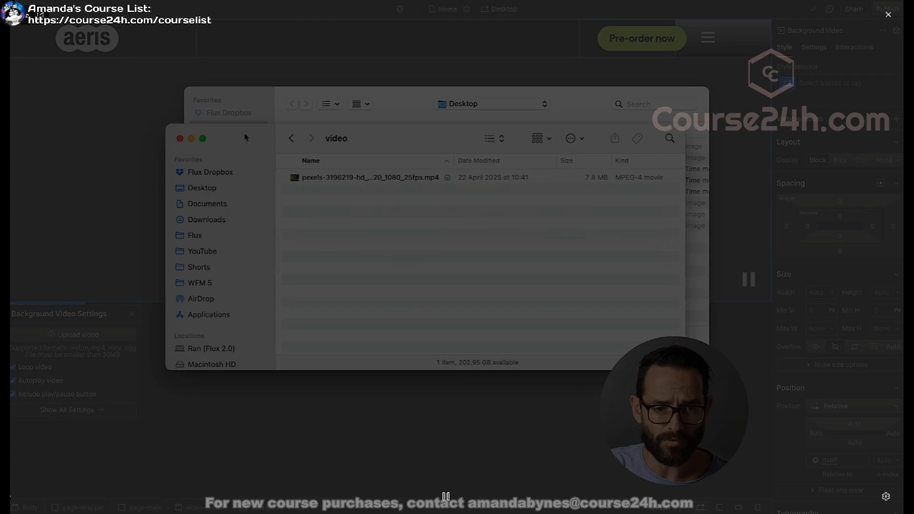
drag(376, 177, 405, 112)
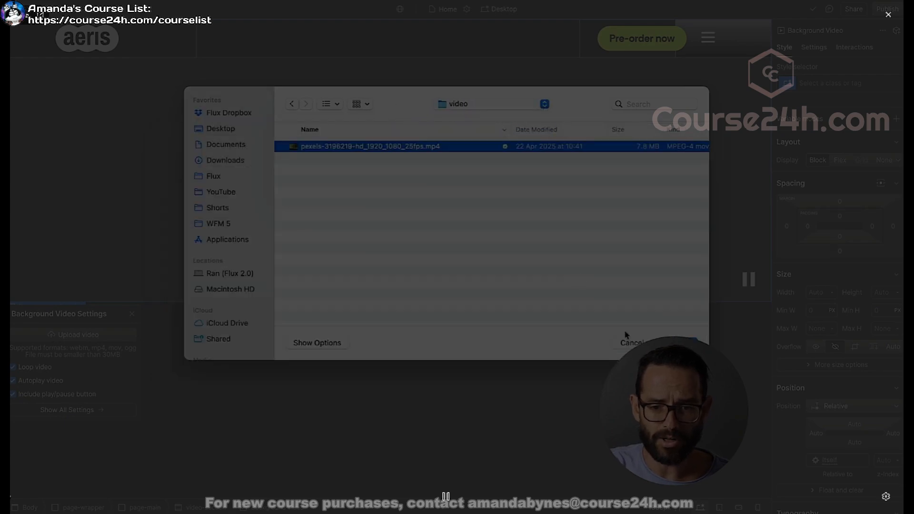
click(675, 342)
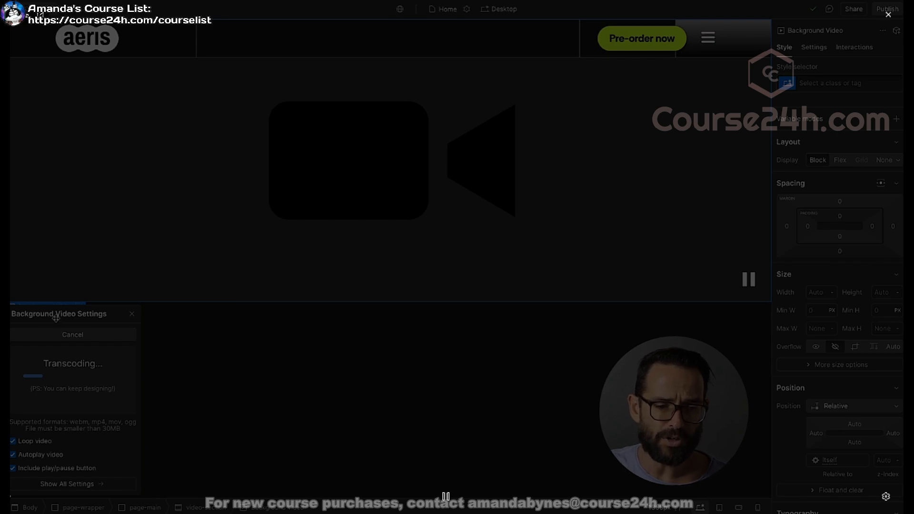
Turn off the play/pause button for the background video and close its settings.
drag(55, 316, 104, 271)
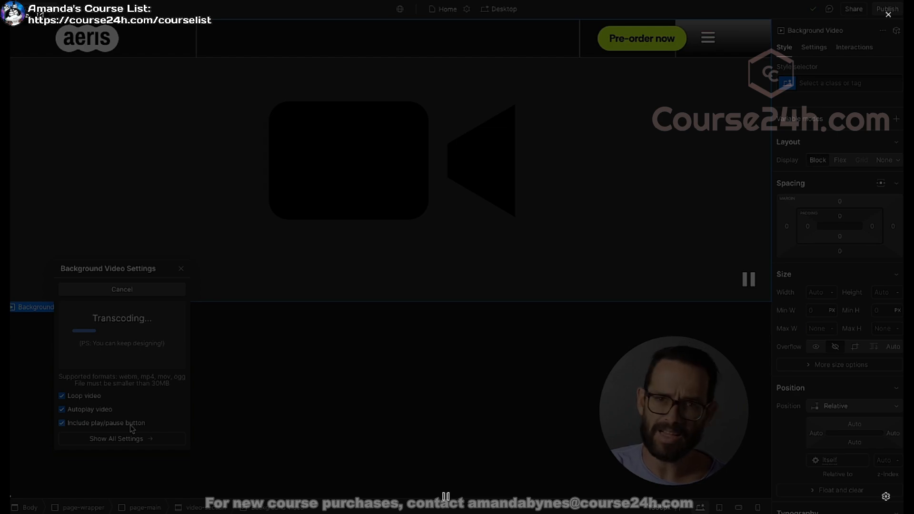
click(62, 423)
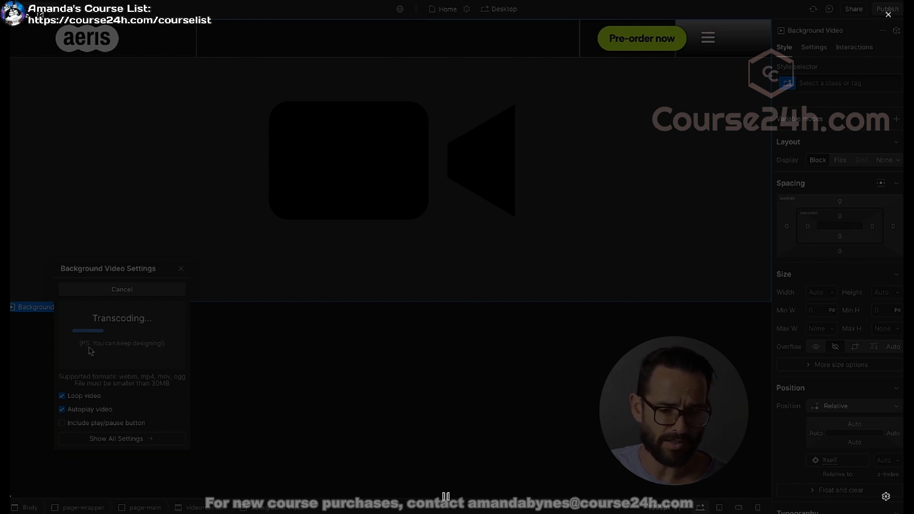
click(181, 269)
Assign the class video-background to the background video and set its height to 100%.
scroll(190, 284, up, 5)
scroll(191, 284, down, 4)
scroll(192, 284, up, 1)
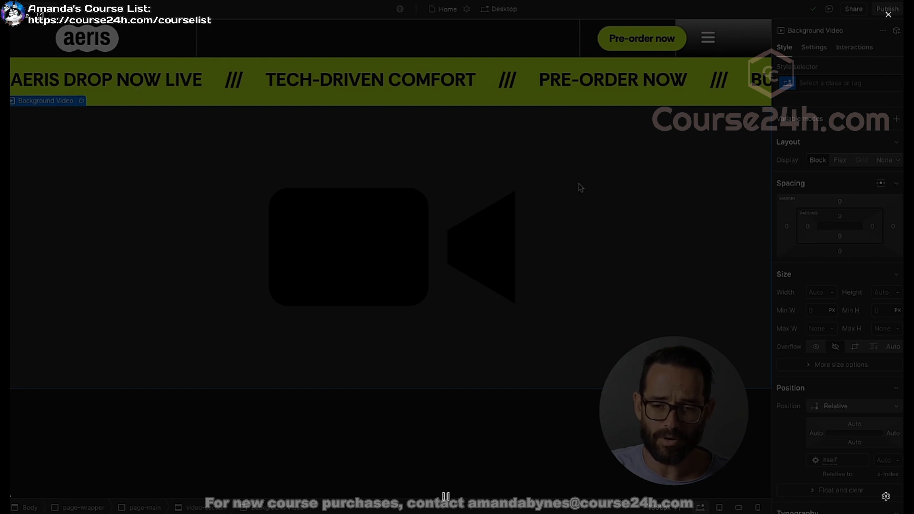
scroll(552, 266, down, 2)
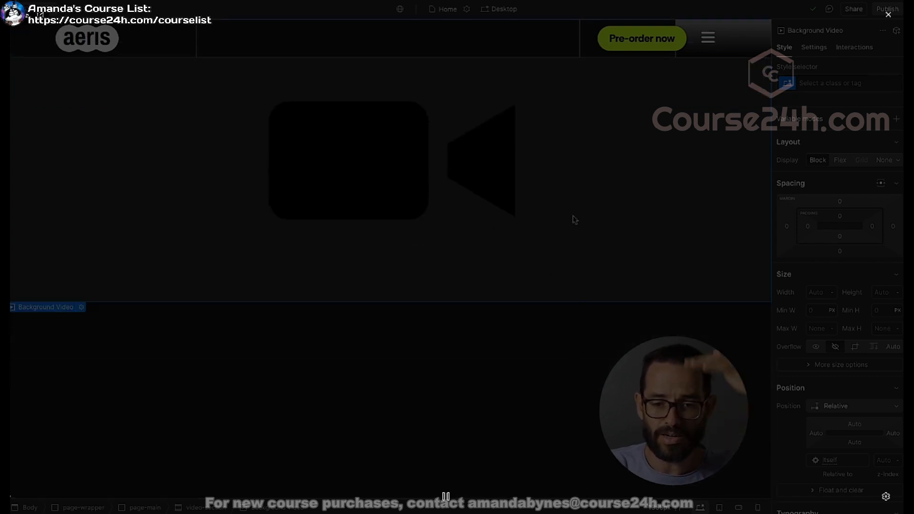
scroll(572, 184, up, 1)
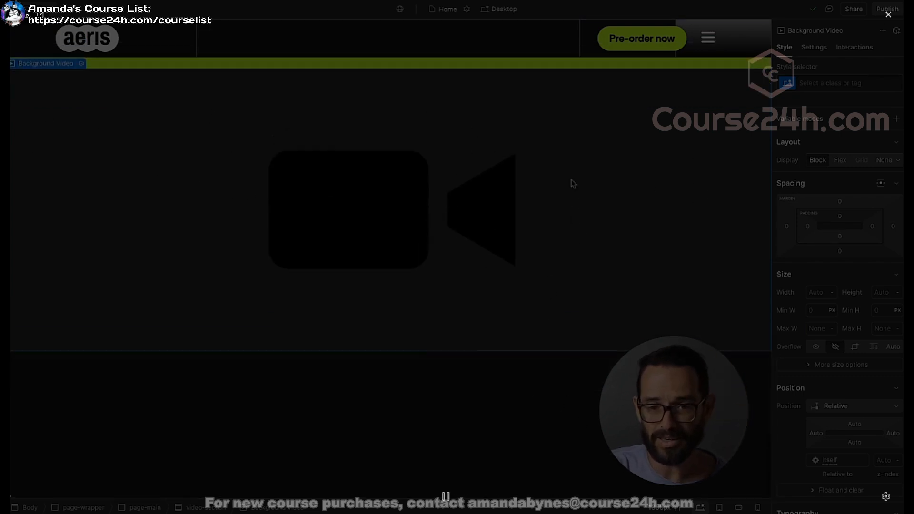
click(845, 79)
text(vid)
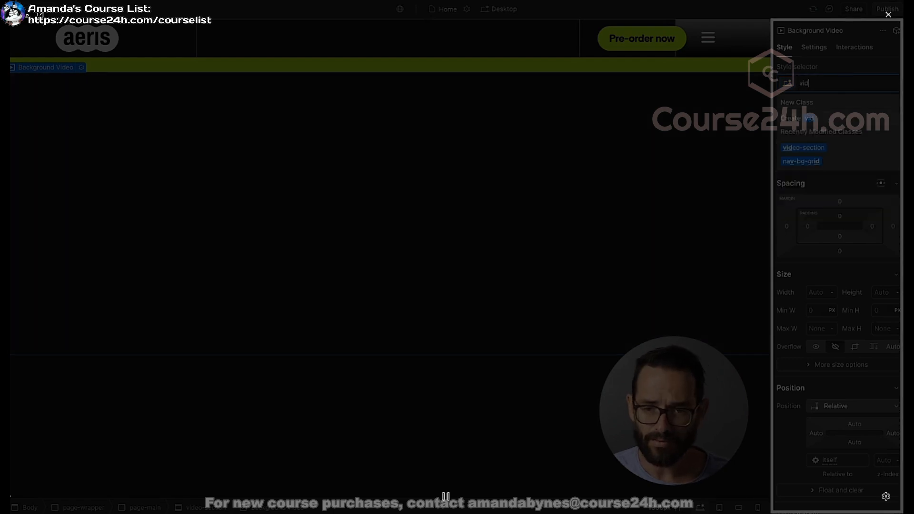
text(eo-back)
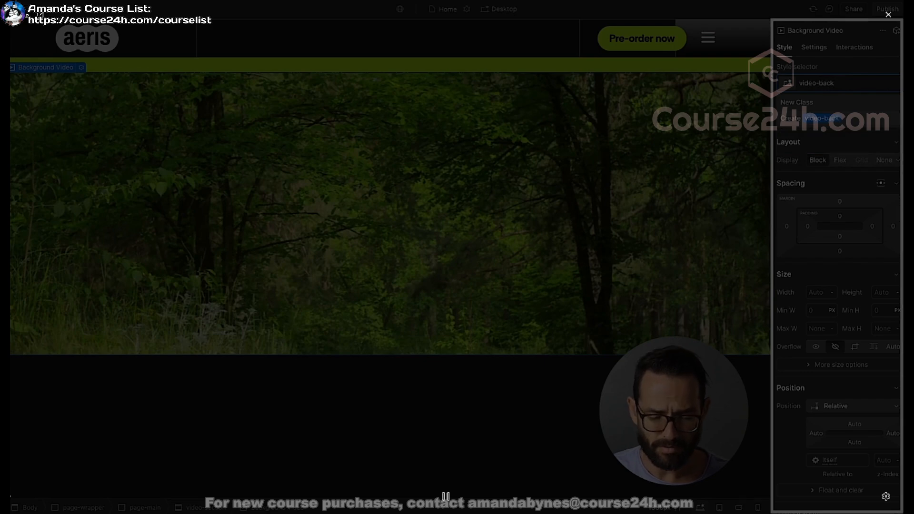
text(ground)
key(Return)
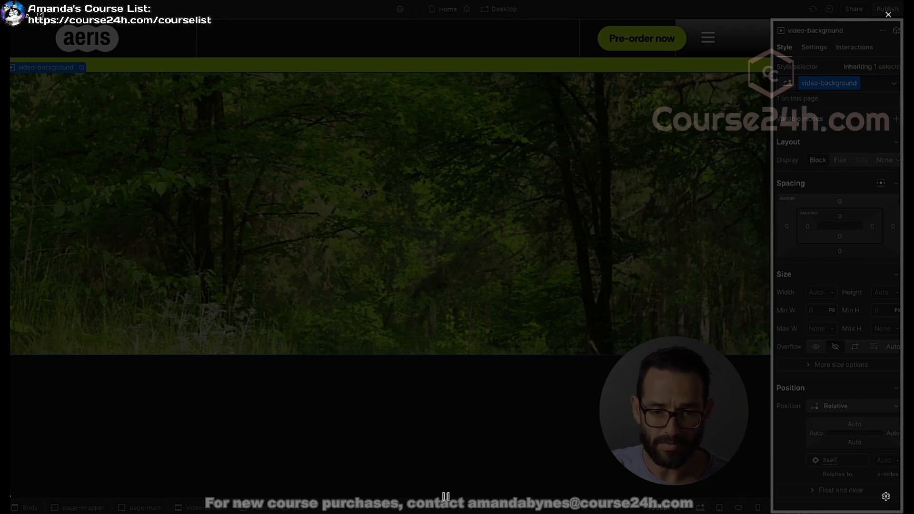
click(883, 291)
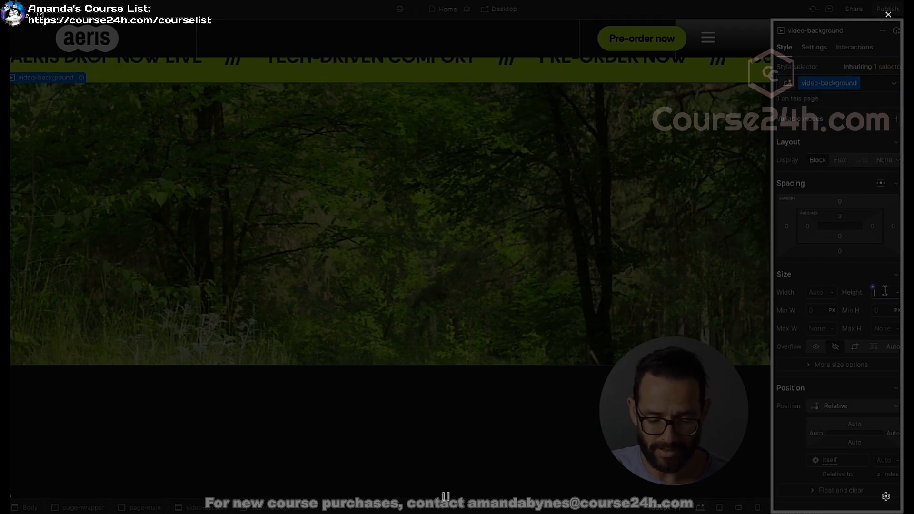
text(100%)
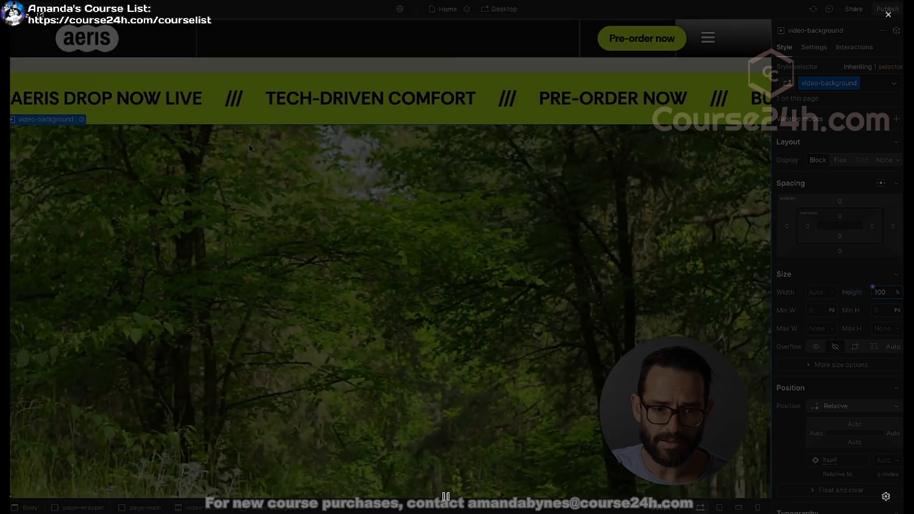
Preview the page and examine how the background video plays and fills the video section.
key(super+shift+p)
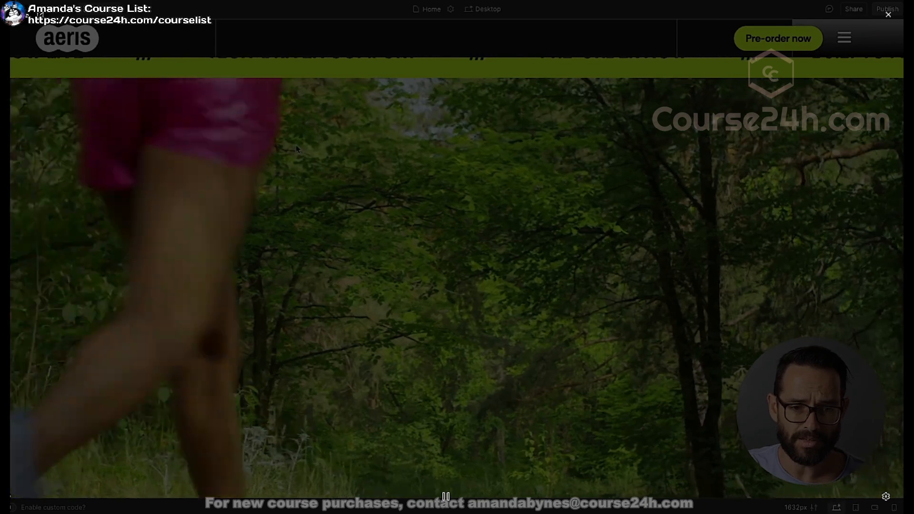
scroll(296, 149, up, 7)
scroll(296, 149, down, 6)
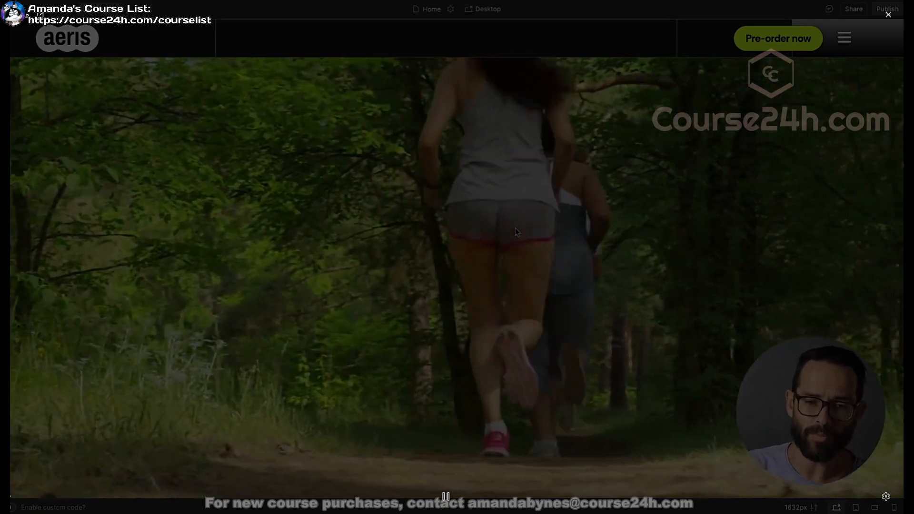
key(ctrl+shift+p)
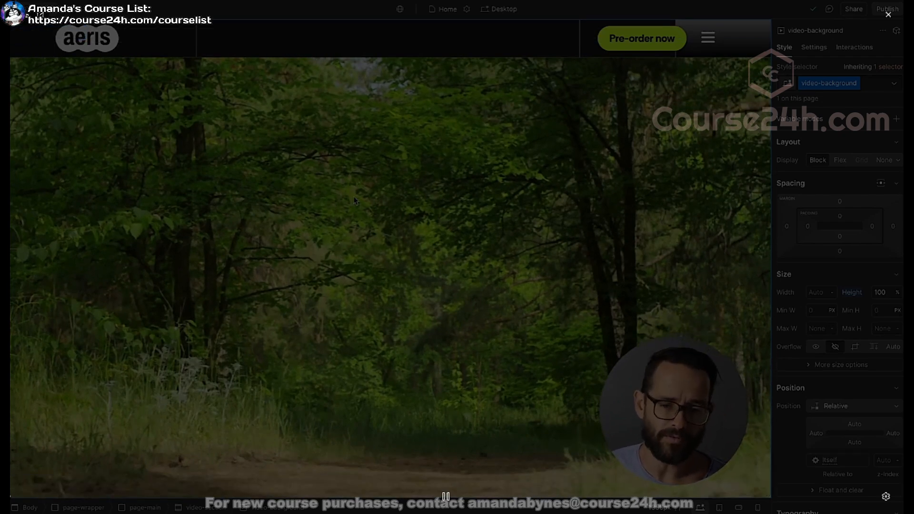
click(99, 9)
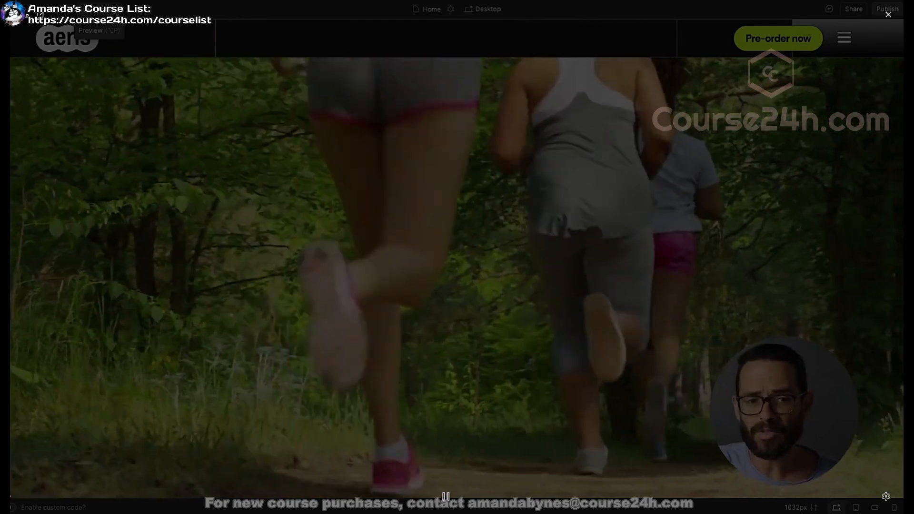
Leave the preview and review the home page's sections from the hero down to the background video.
click(99, 9)
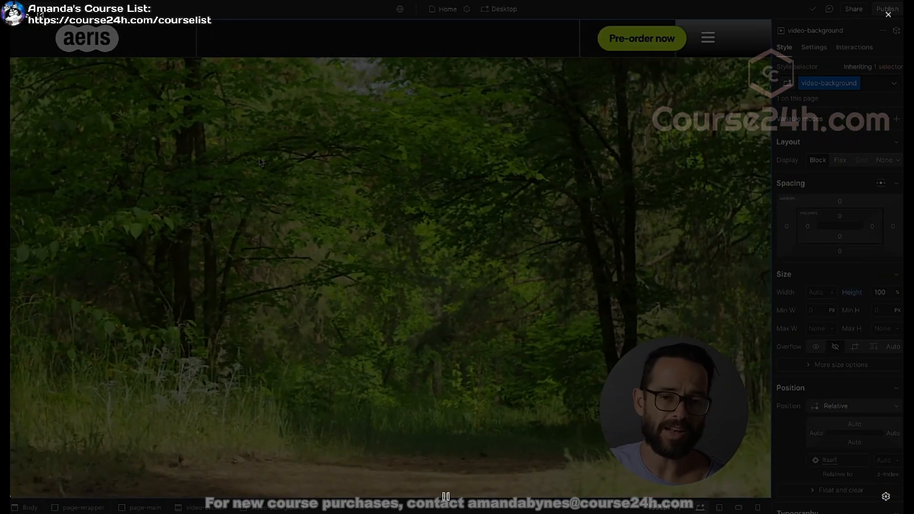
scroll(261, 162, up, 3)
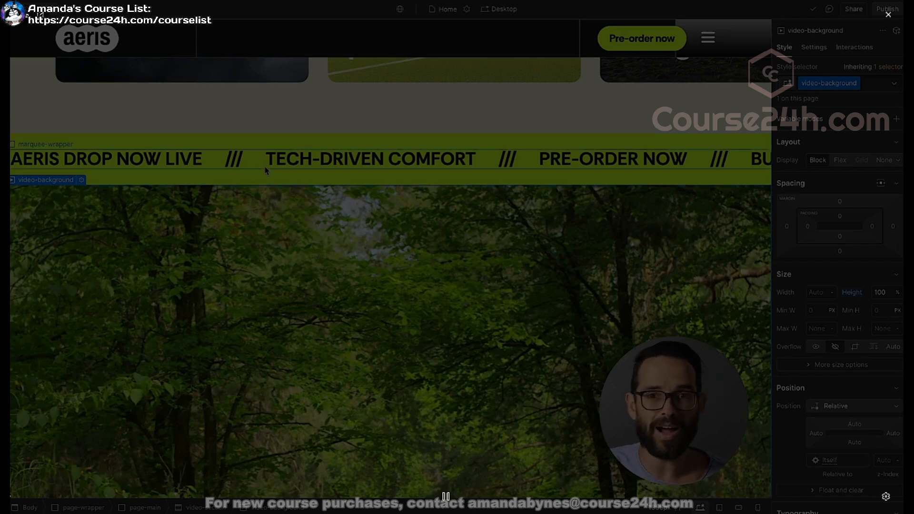
scroll(261, 162, up, 10)
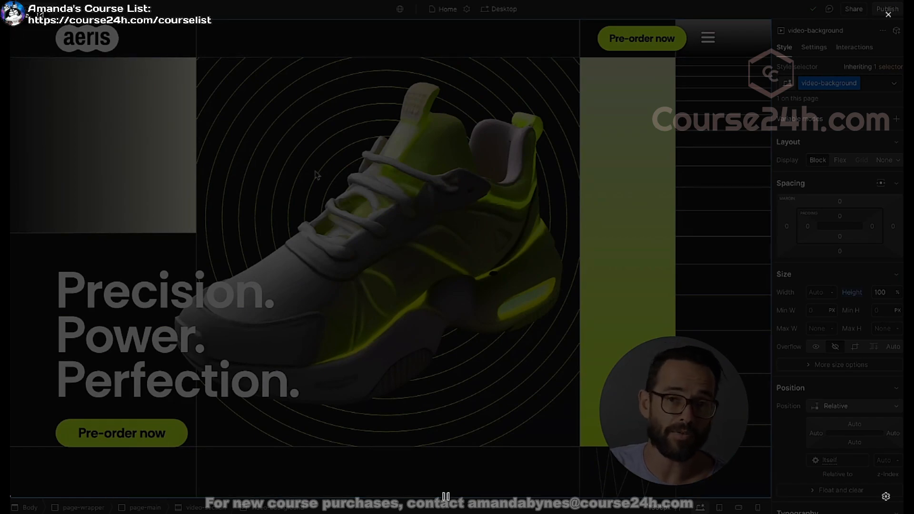
scroll(403, 241, down, 20)
scroll(402, 242, down, 10)
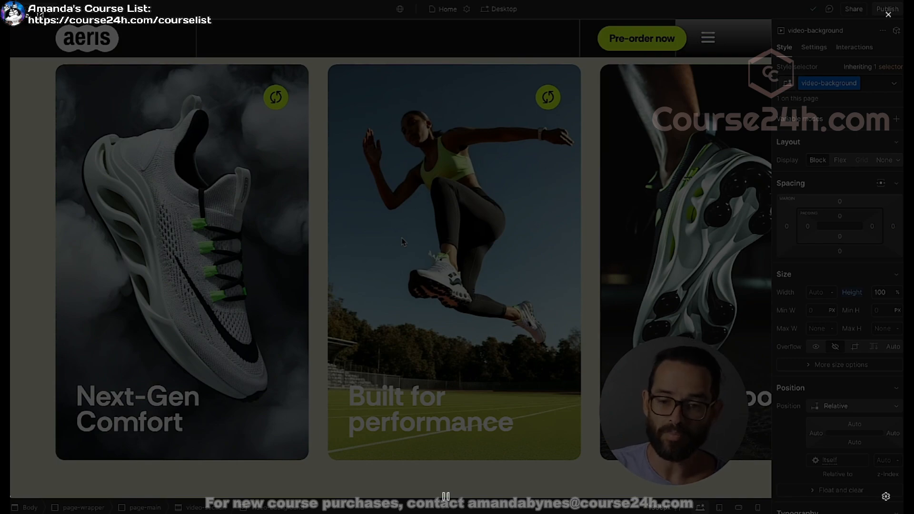
scroll(373, 229, down, 10)
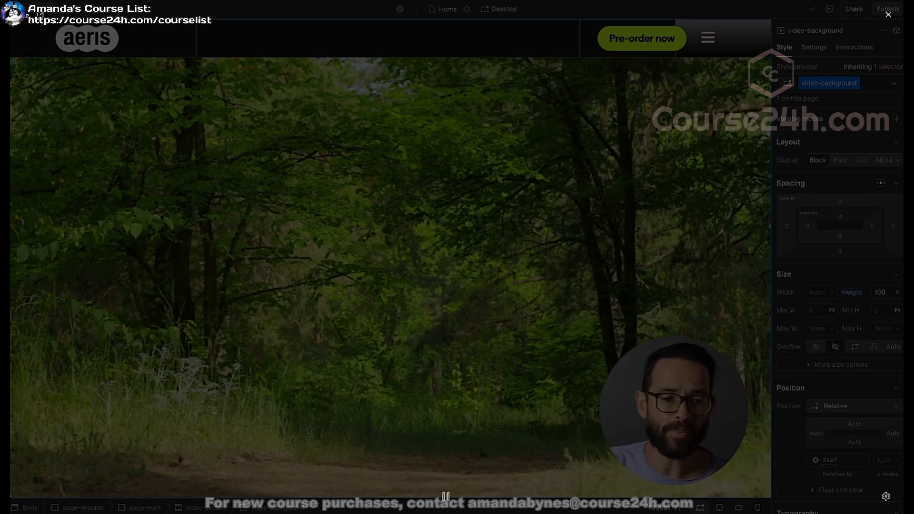
Examine the Vidzflow website's video hosting and player features, and view the connected Vidzflow - Video for Webflow app's details.
click(4, 178)
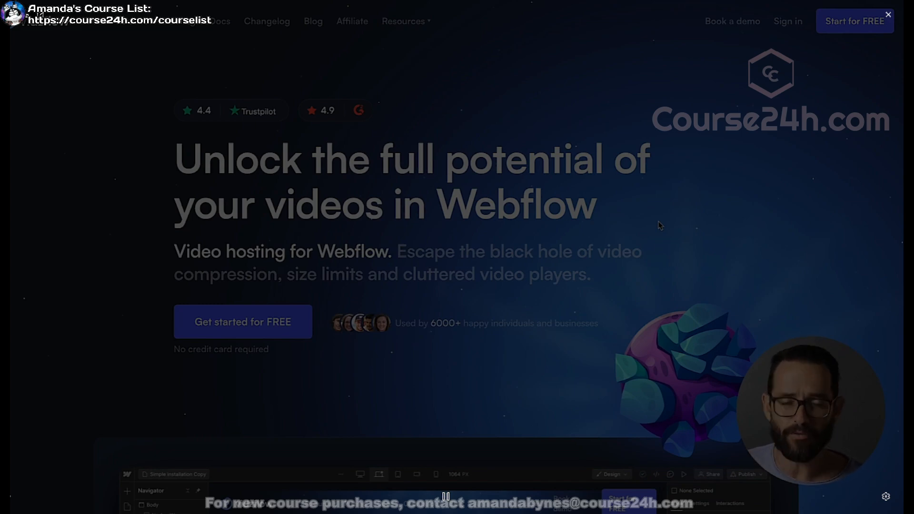
scroll(660, 225, down, 8)
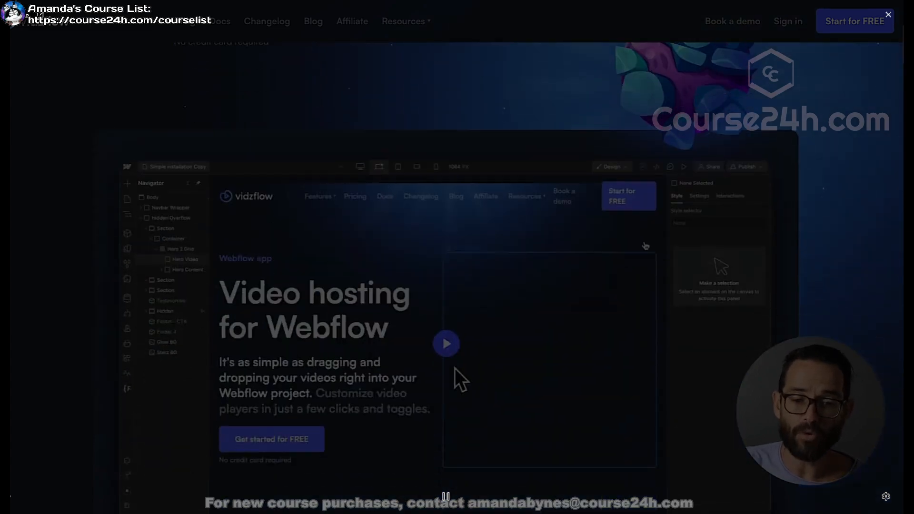
scroll(493, 275, down, 10)
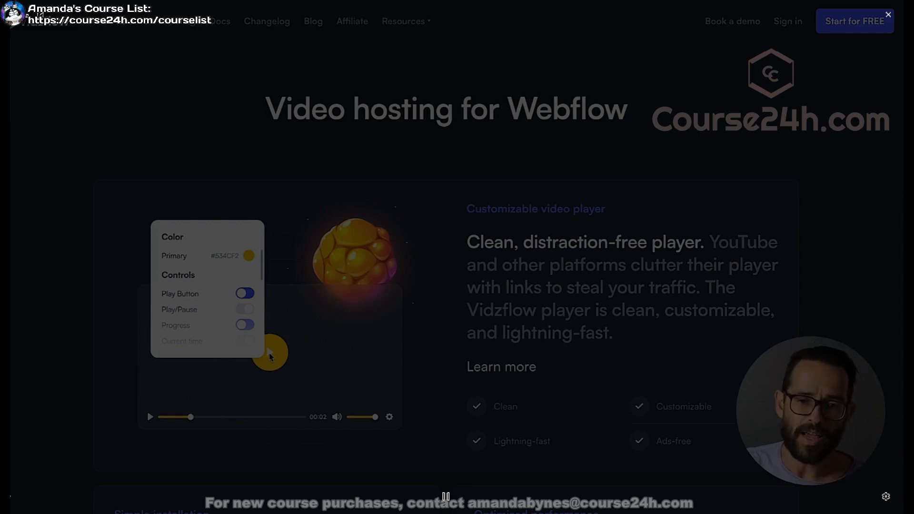
scroll(269, 353, up, 5)
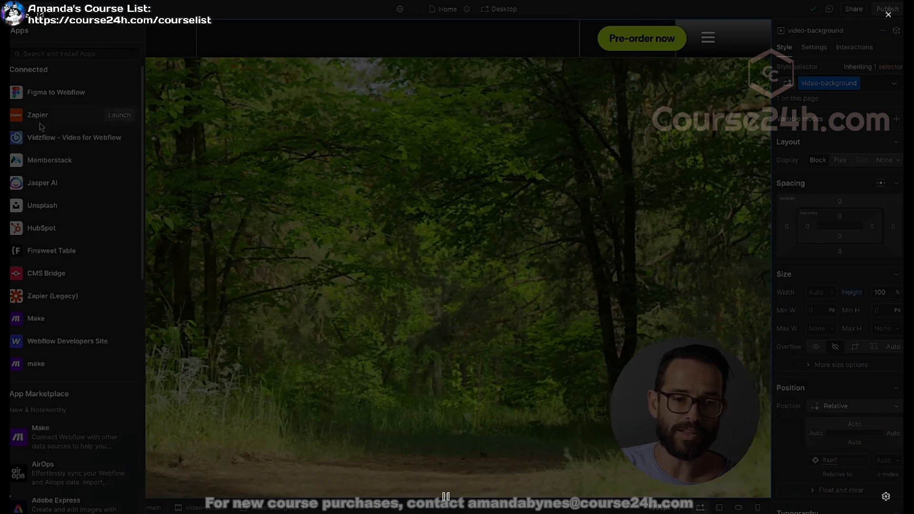
click(95, 137)
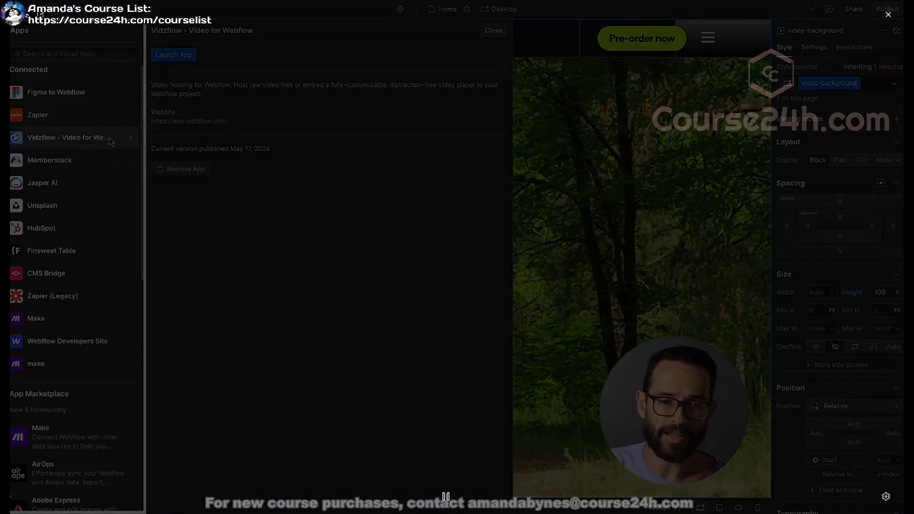
click(521, 72)
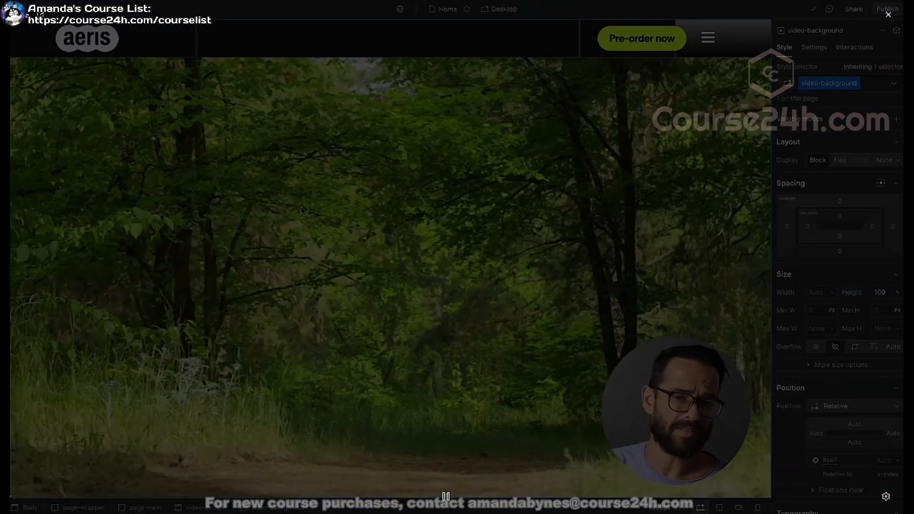
Preview the page again at the full-height background video section.
key(ctrl+shift+p)
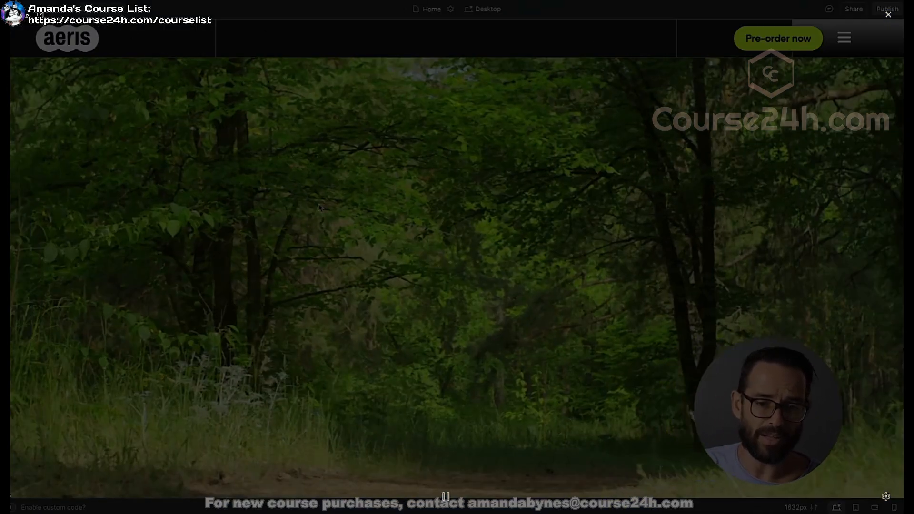